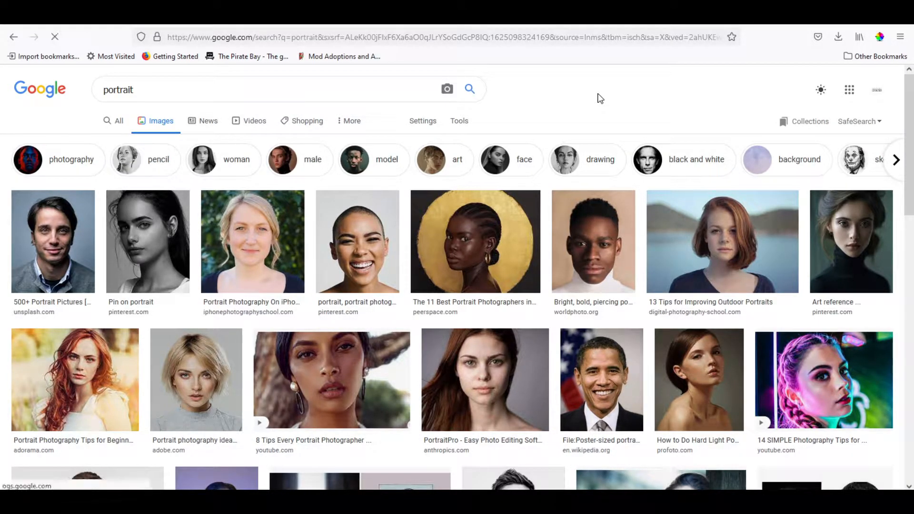
- Open the smiling shaved-head portrait from the Google image results for portrait and save the image to the computer
scroll(599, 98, "down", 3)
scroll(599, 97, "down", 5)
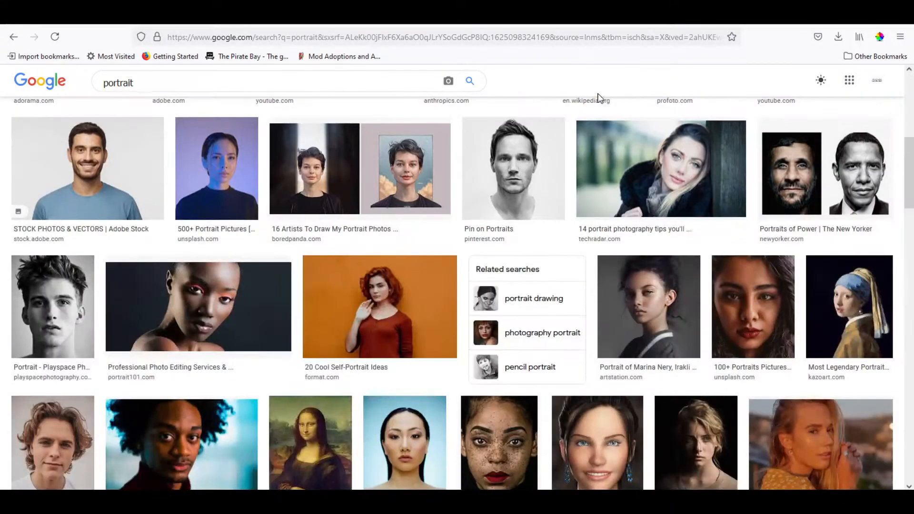
scroll(599, 98, "down", 5)
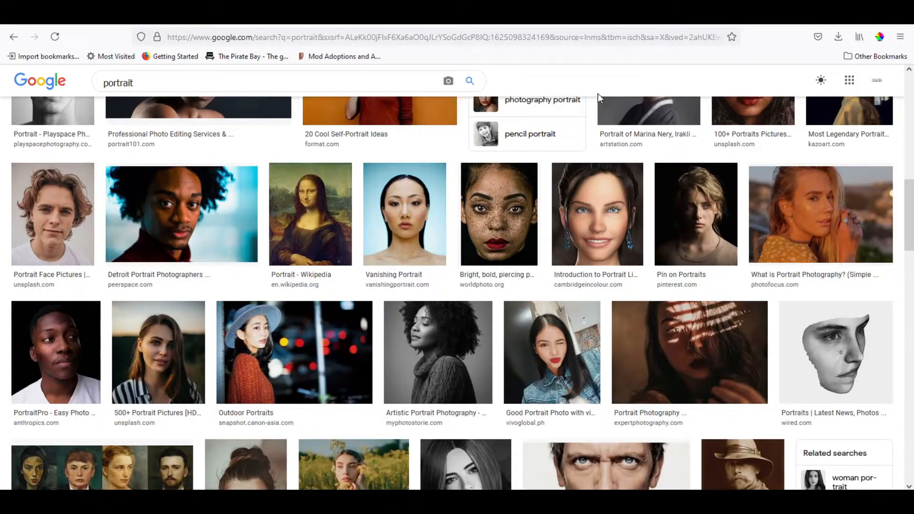
scroll(599, 98, "up", 13)
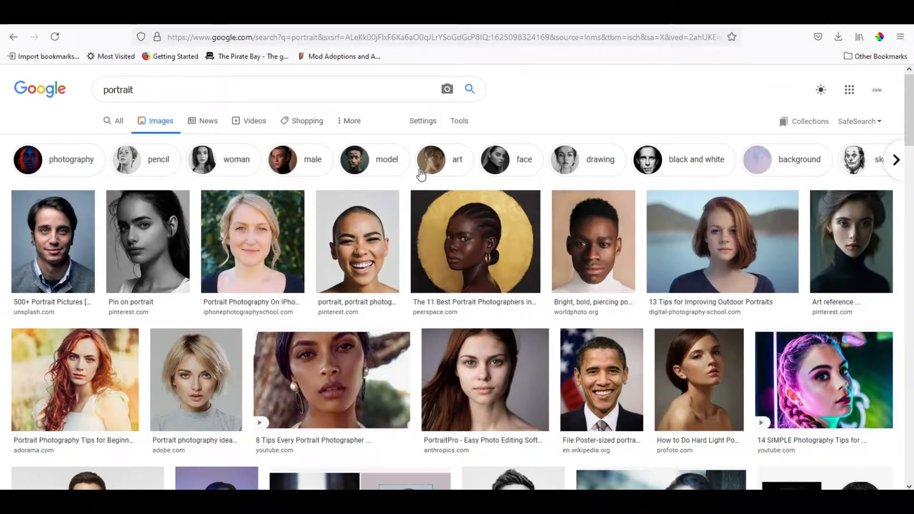
left_click(386, 224)
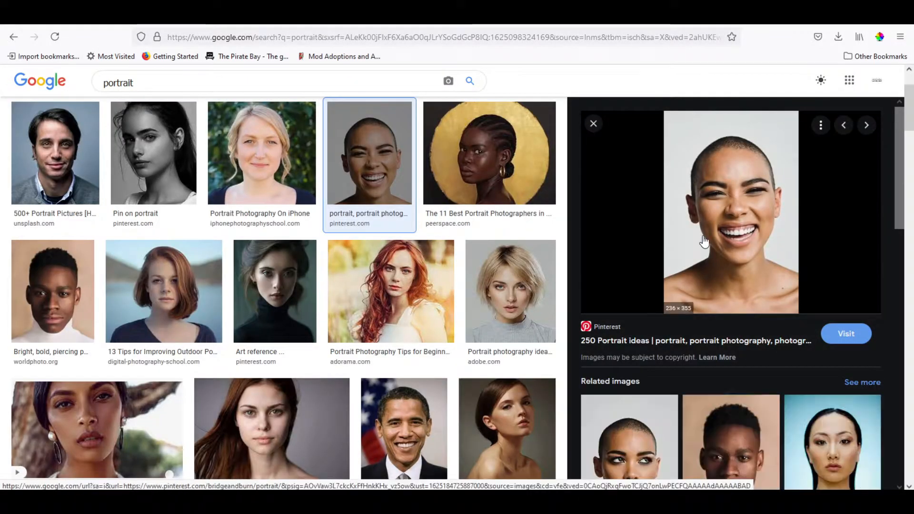
right_click(704, 214)
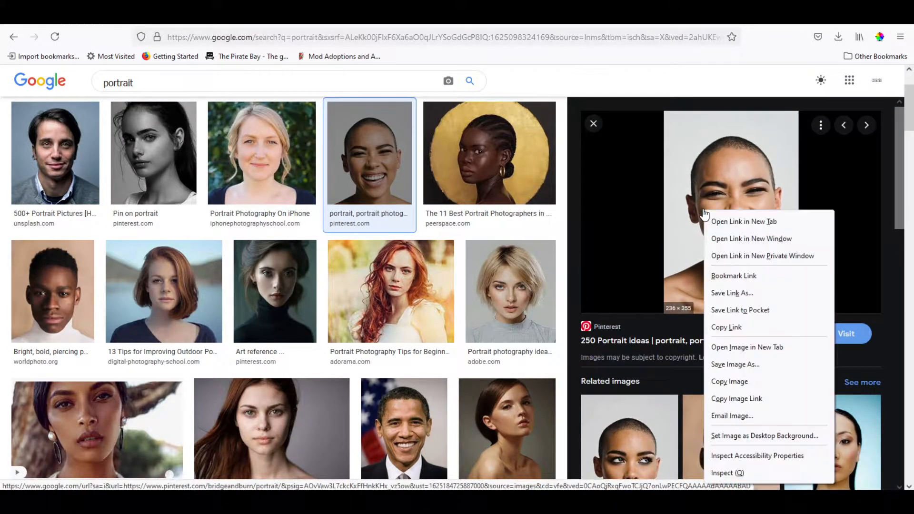
left_click(733, 365)
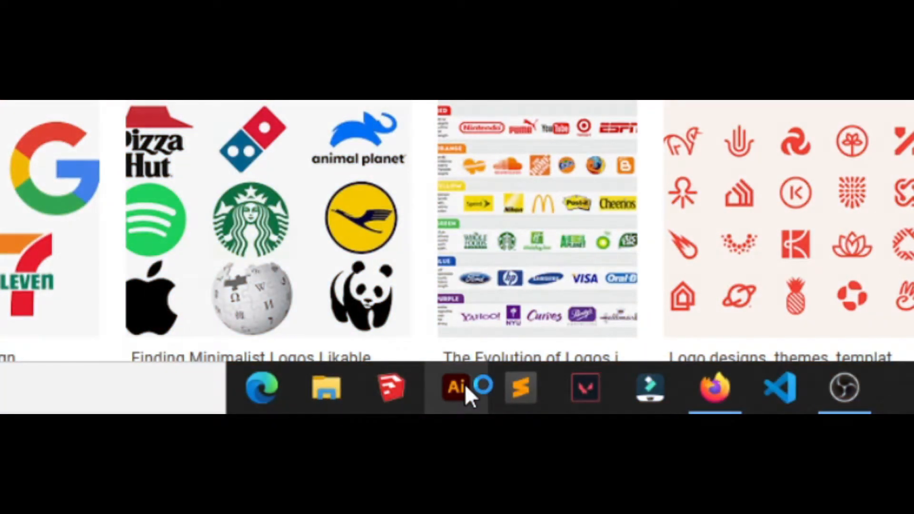
- Launch Illustrator and create a new document from the 300 x 300 px custom preset
left_click(457, 387)
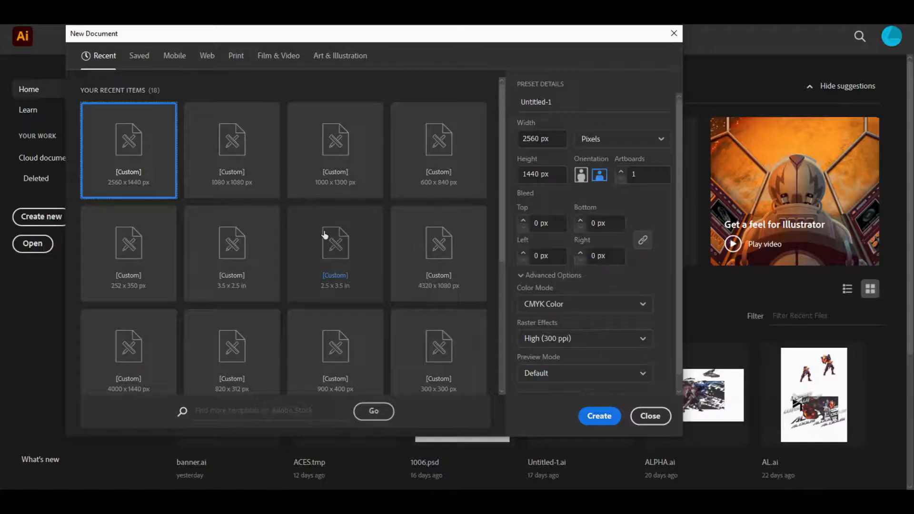
left_click(260, 192)
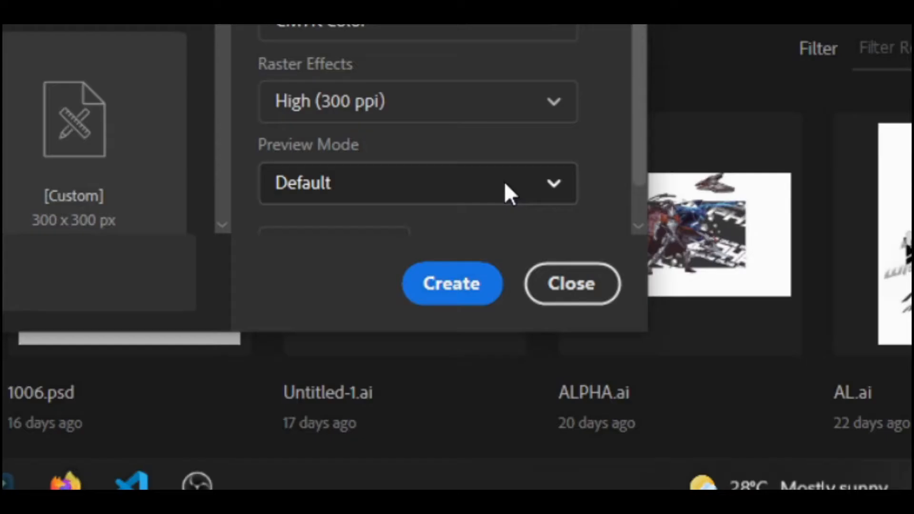
left_click(458, 289)
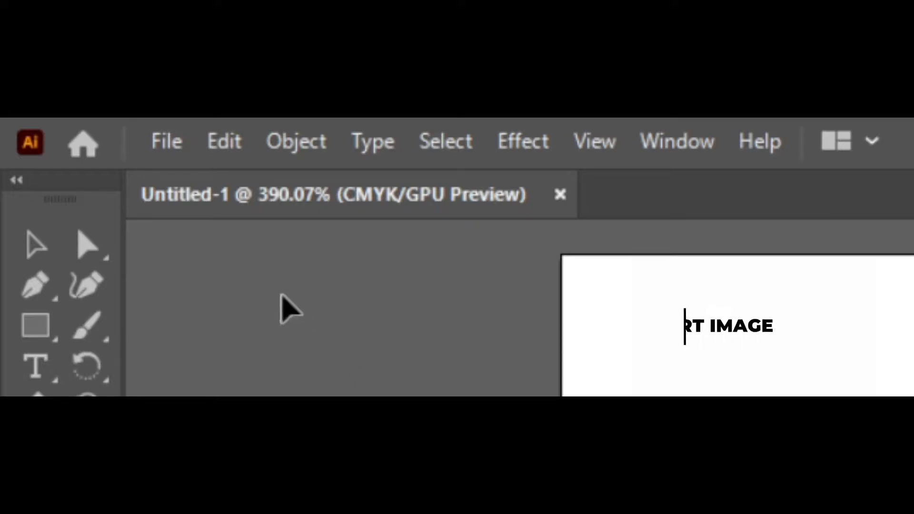
- Place the Ex1 portrait photo and draw it onto the artboard's upper-left corner
left_click(165, 142)
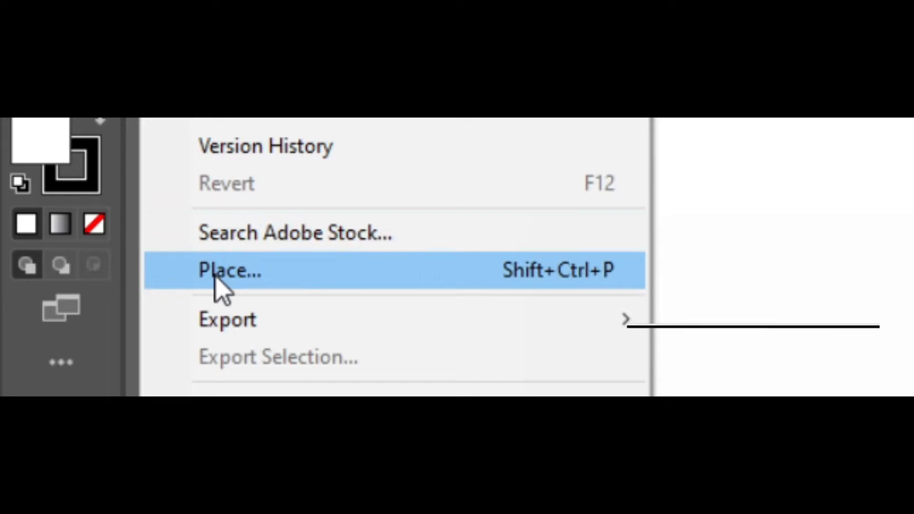
left_click(219, 288)
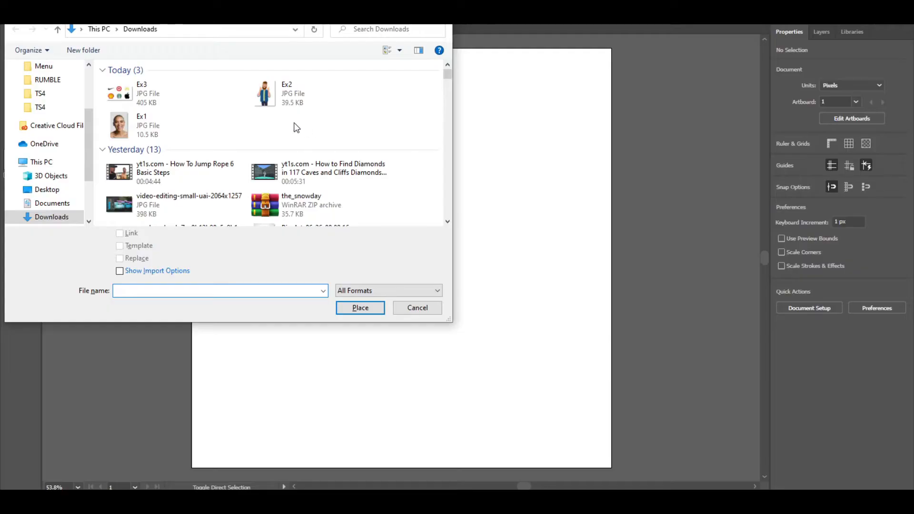
left_click(169, 122)
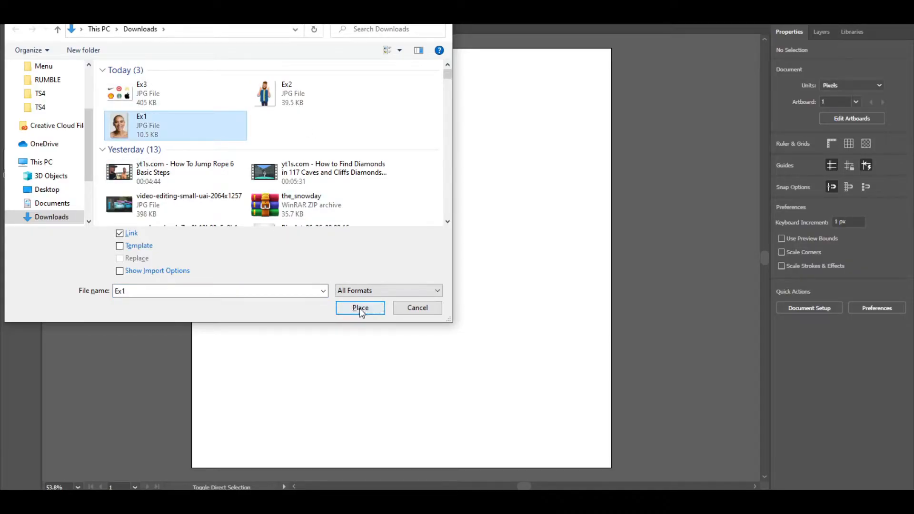
left_click(360, 308)
left_click(274, 113)
left_click_drag(318, 163, 242, 105)
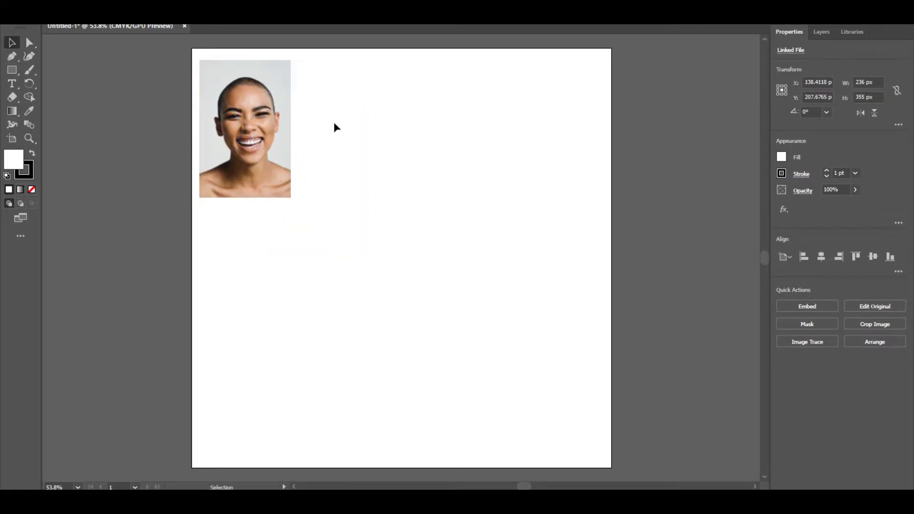
left_click(336, 127)
- Place the Ex2 and Ex3 images together onto the artboard beside the portrait
key("ctrl+shift+p")
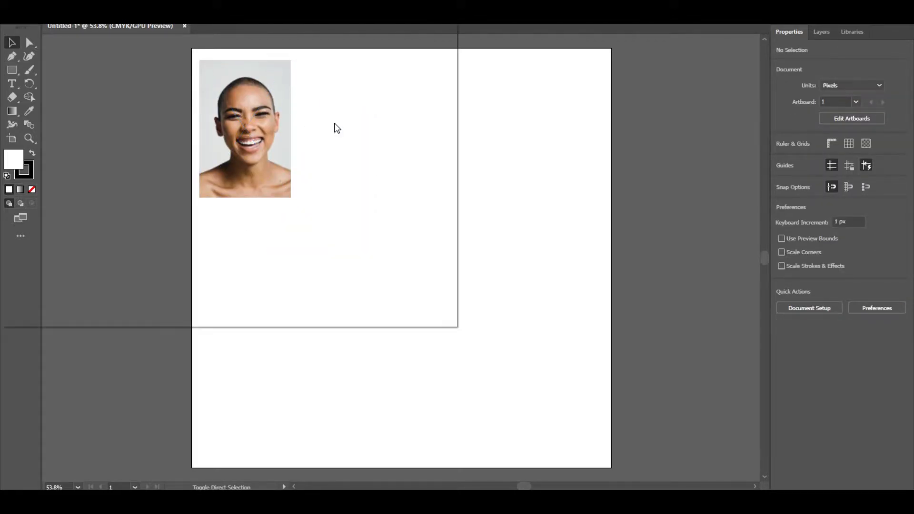
left_click(294, 107)
left_click(213, 93, "ctrl")
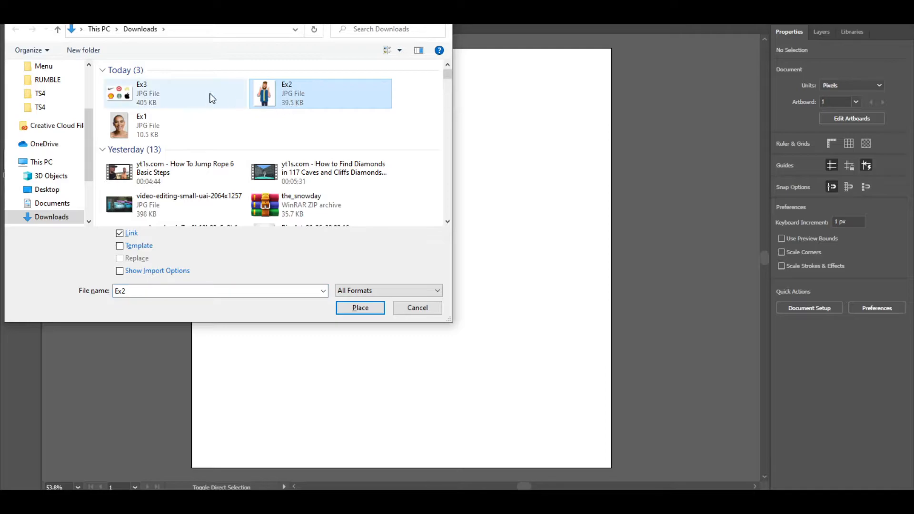
left_click(360, 308)
left_click(327, 95)
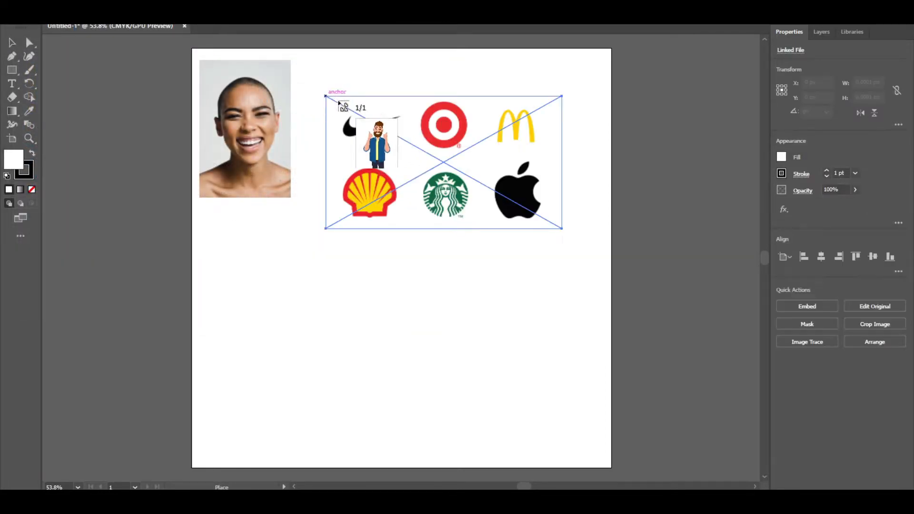
left_click(591, 121)
- Resize and arrange the cartoon character and logo images in a row beside the portrait
left_click_drag(465, 147, 419, 317)
left_click_drag(602, 156, 324, 96)
left_click_drag(351, 106, 432, 198)
left_click_drag(400, 312, 549, 113)
left_click_drag(646, 60, 574, 100)
left_click_drag(529, 125, 552, 97)
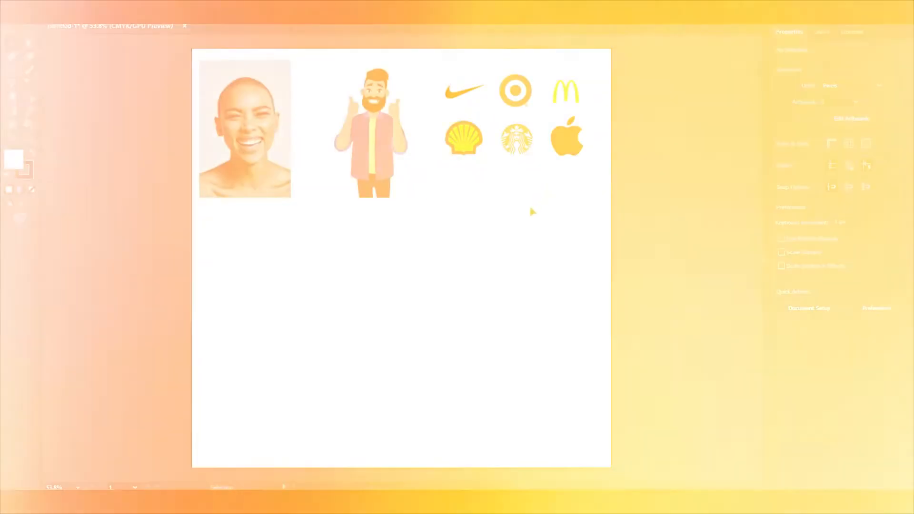
left_click(521, 216)
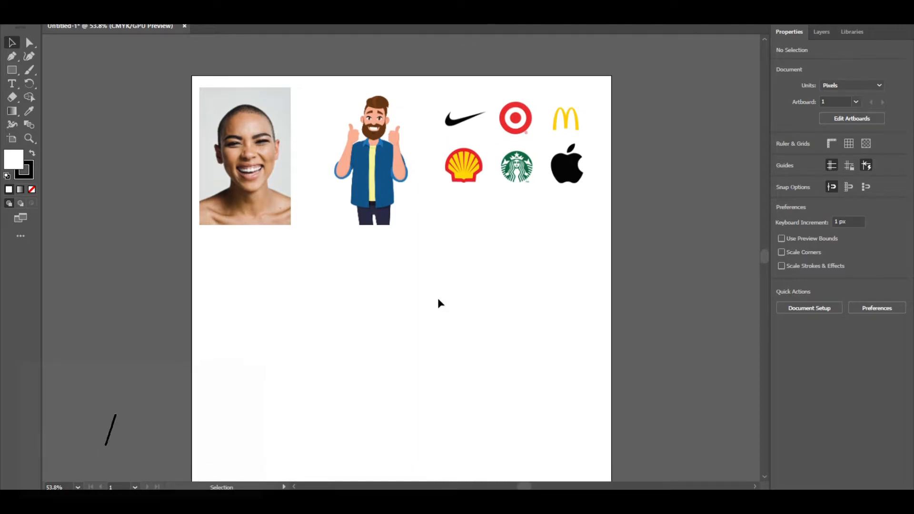
- Enlarge the portrait to about 475 x 715 px and center it in the upper artboard
left_click_drag(287, 174, 342, 211)
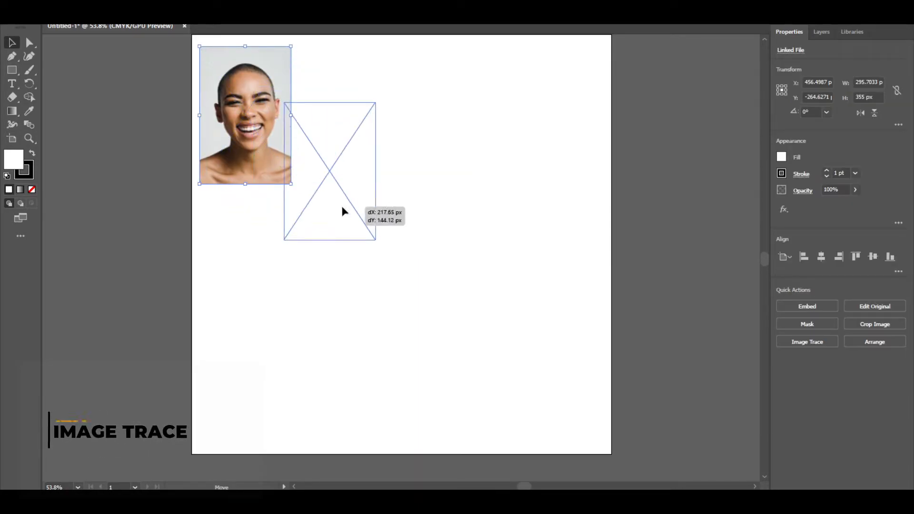
left_click_drag(376, 239, 549, 381)
left_click_drag(409, 306, 379, 268)
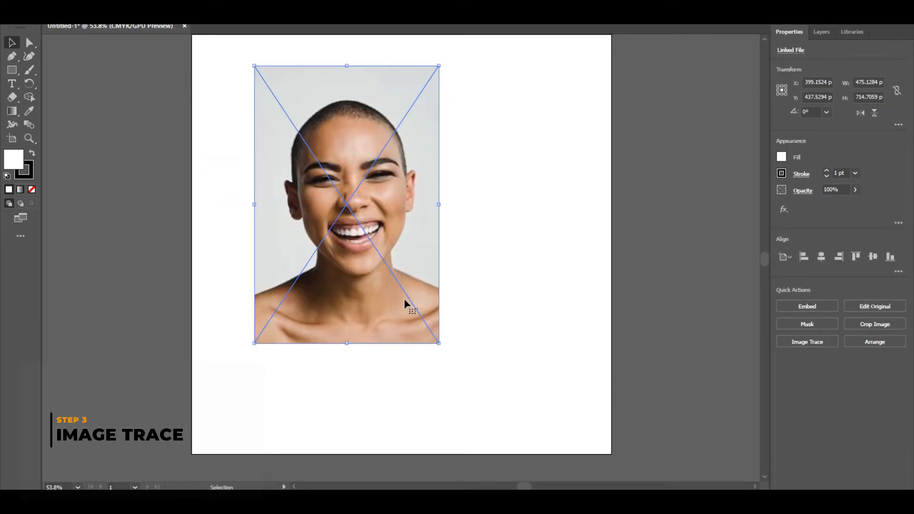
left_click_drag(438, 343, 413, 307)
left_click_drag(486, 389, 503, 414)
left_click_drag(457, 356, 488, 363)
left_click_drag(490, 362, 476, 352)
left_click(543, 346)
left_click(460, 328)
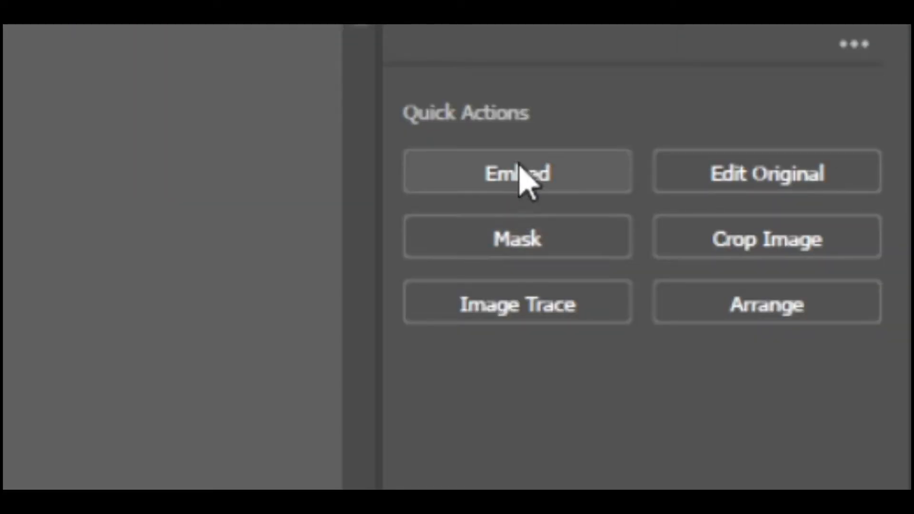
- Apply Image Trace to the portrait using the High Fidelity Photo preset
left_click(557, 308)
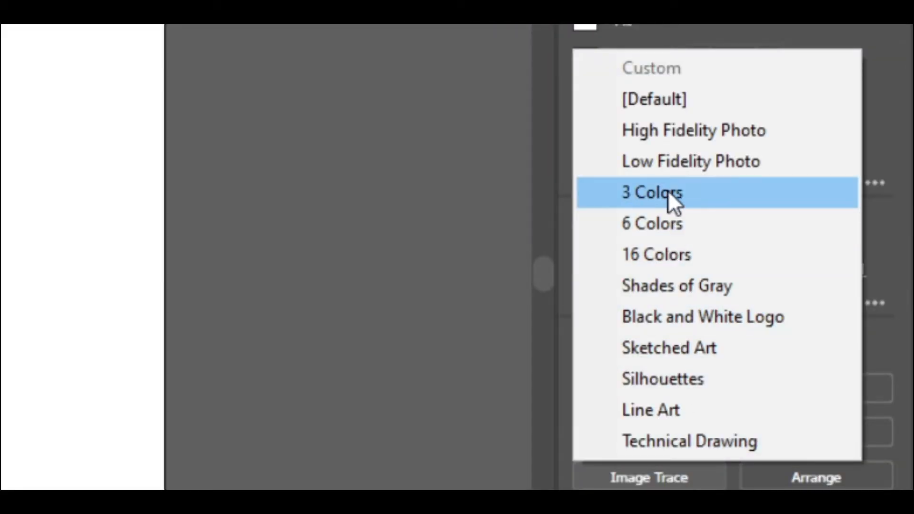
left_click(673, 157)
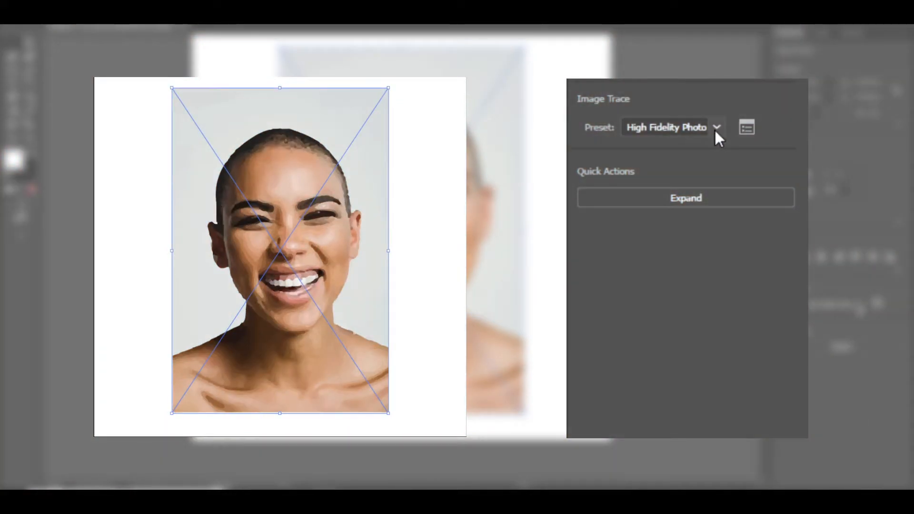
- Try the 3 Colors, 6 Colors and 16 Colors trace presets on the portrait
left_click(716, 128)
left_click(684, 240)
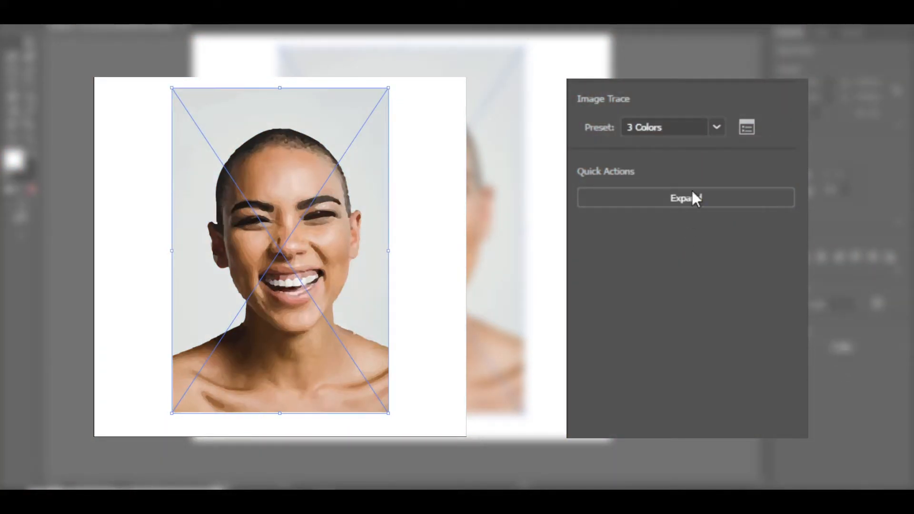
left_click(716, 126)
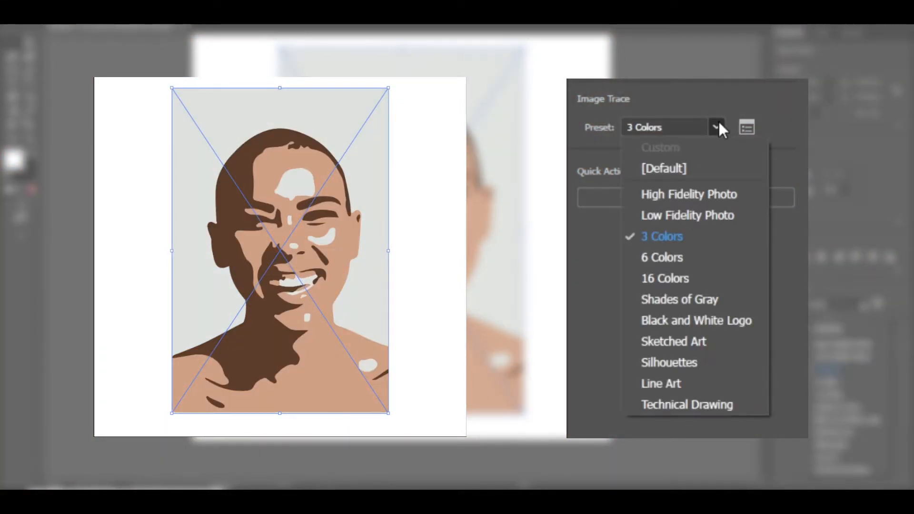
left_click(653, 259)
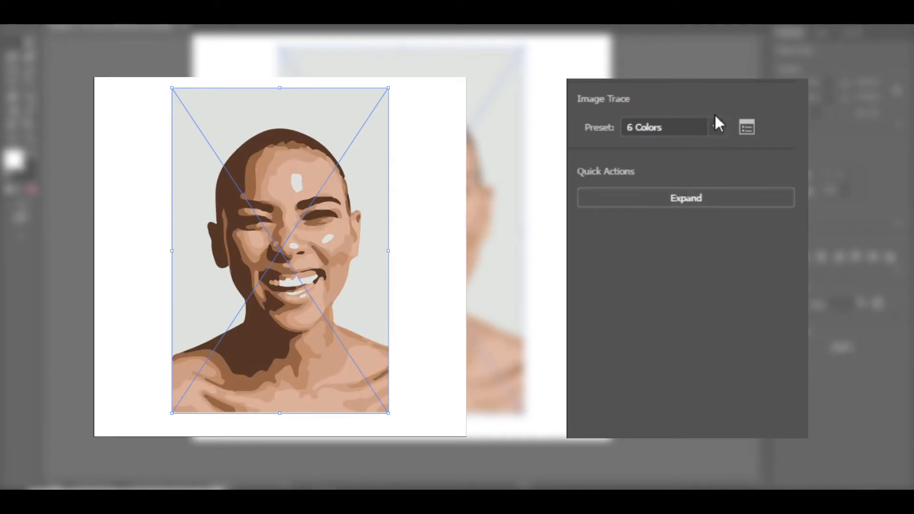
left_click(717, 126)
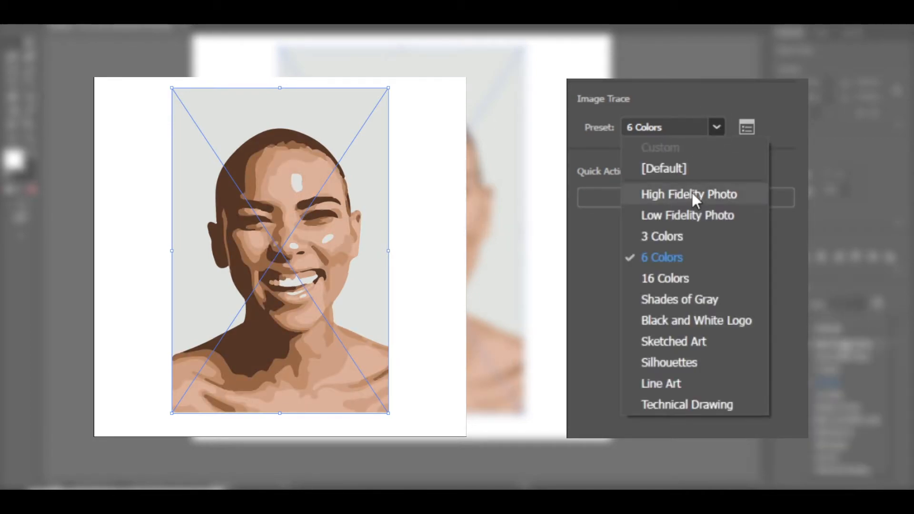
left_click(661, 278)
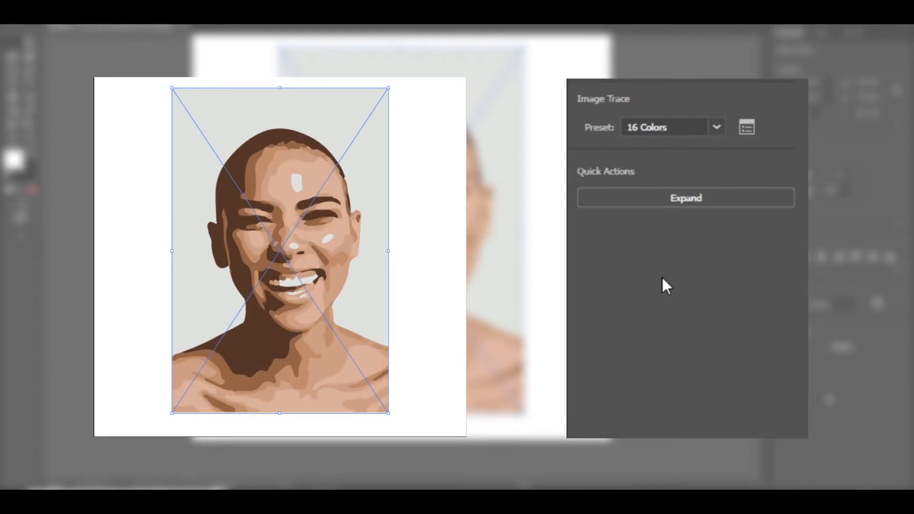
- Try the Shades of Gray, Black and White Logo and Sketched Art trace presets
left_click(724, 126)
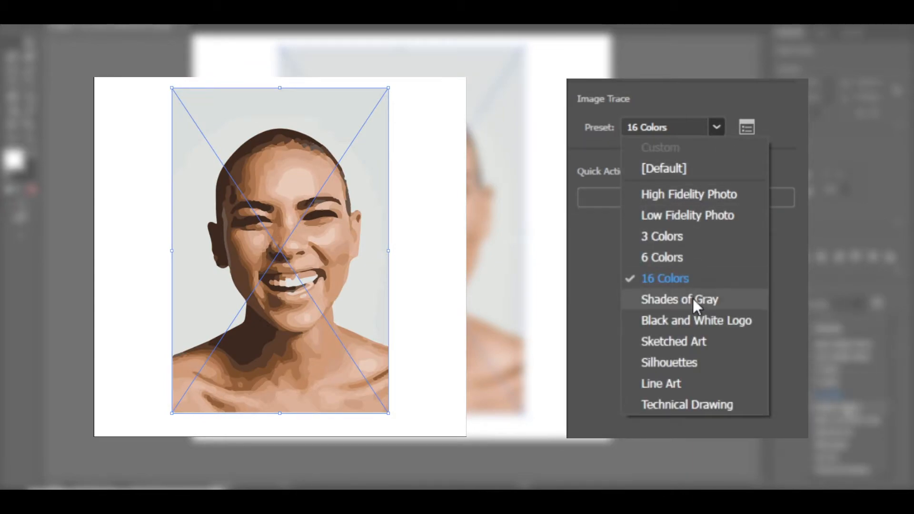
left_click(693, 299)
left_click(714, 132)
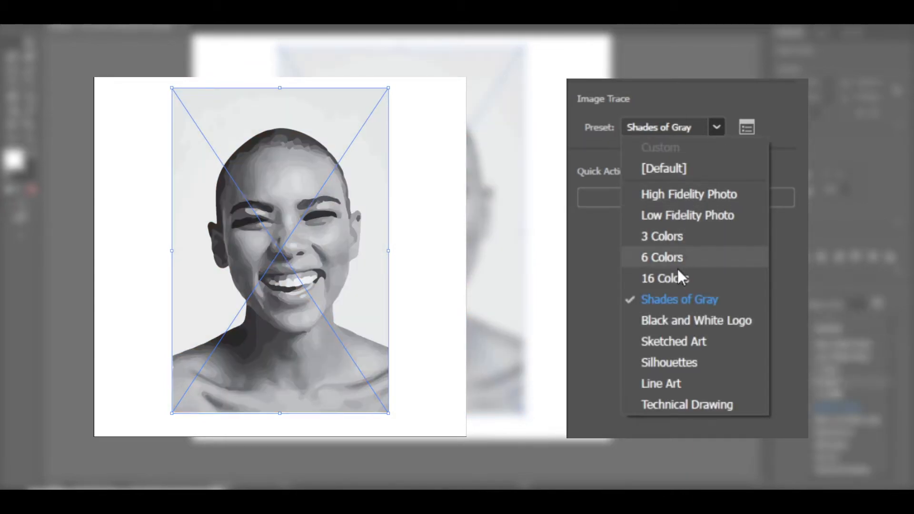
left_click(727, 322)
left_click(717, 129)
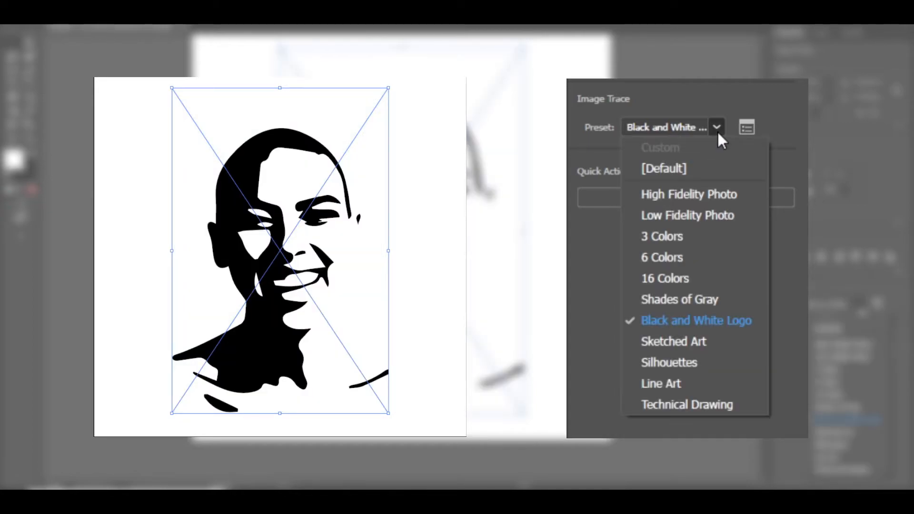
left_click(692, 339)
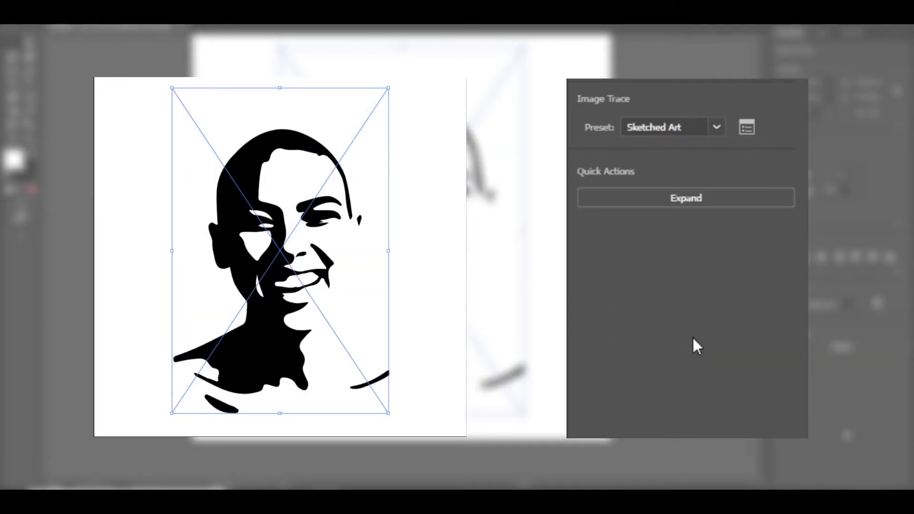
- Try the Silhouettes, Line Art and Technical Drawing trace presets on the portrait
left_click(717, 129)
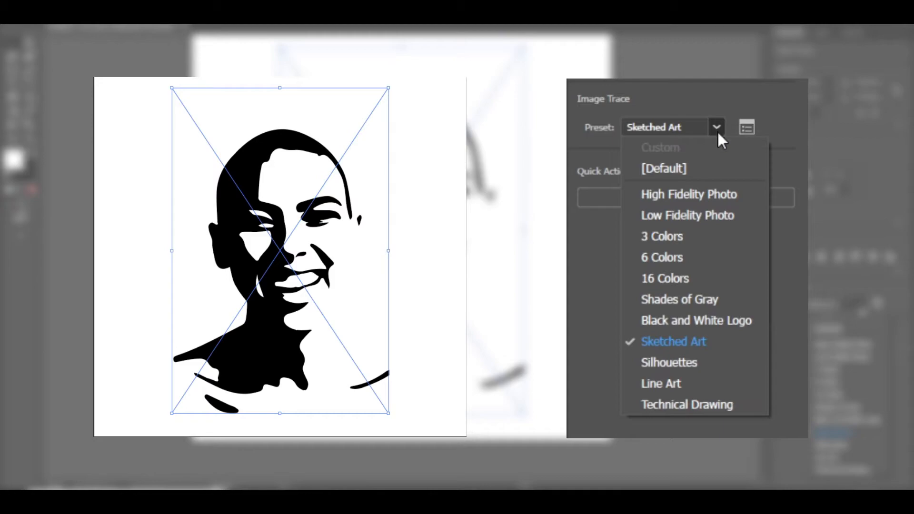
left_click(664, 362)
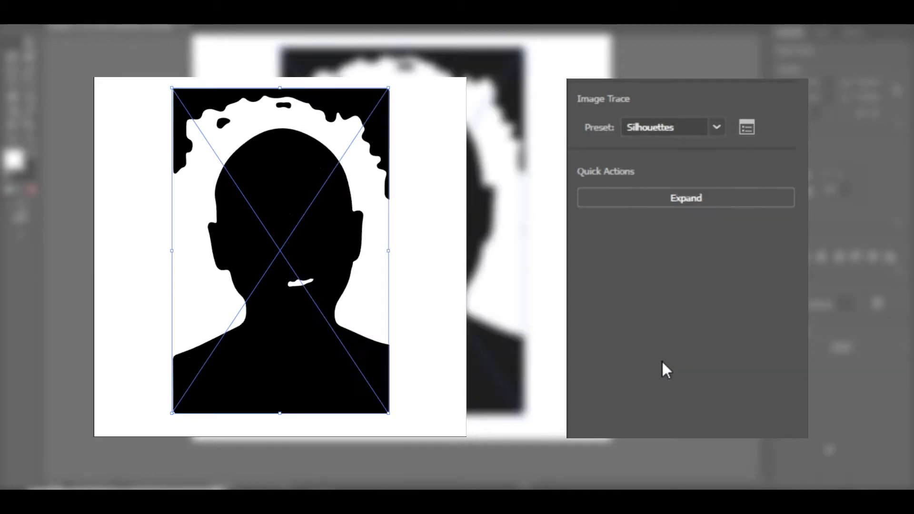
left_click(718, 127)
left_click(681, 381)
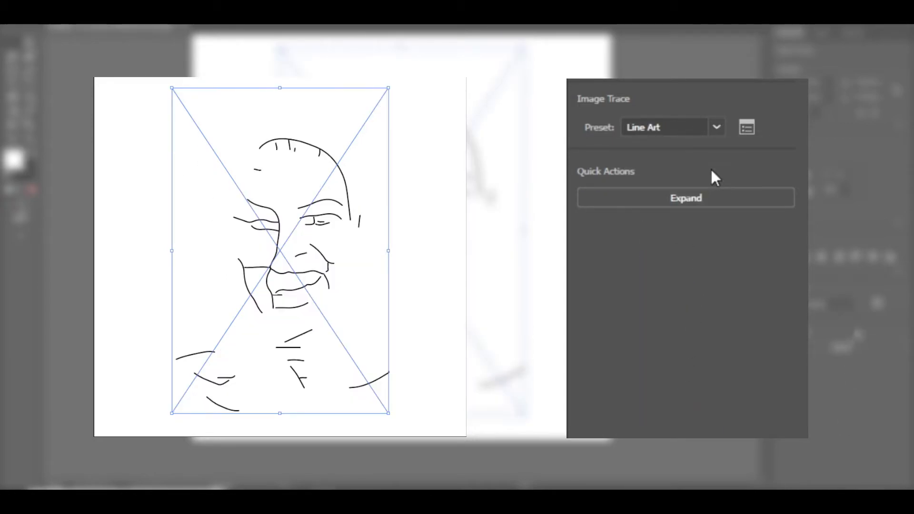
left_click(717, 127)
left_click(671, 399)
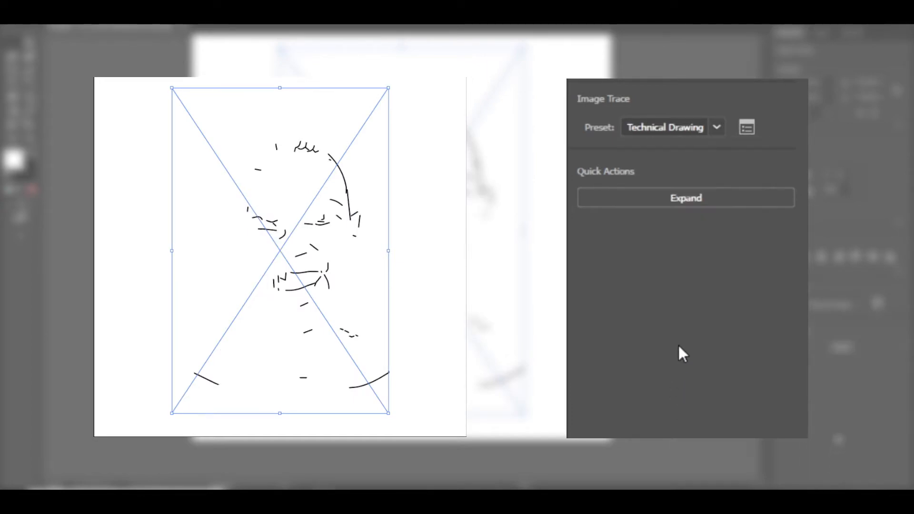
- Retrace the portrait with the 3 Colors preset, then switch it to the 16 Colors preset
left_click(713, 129)
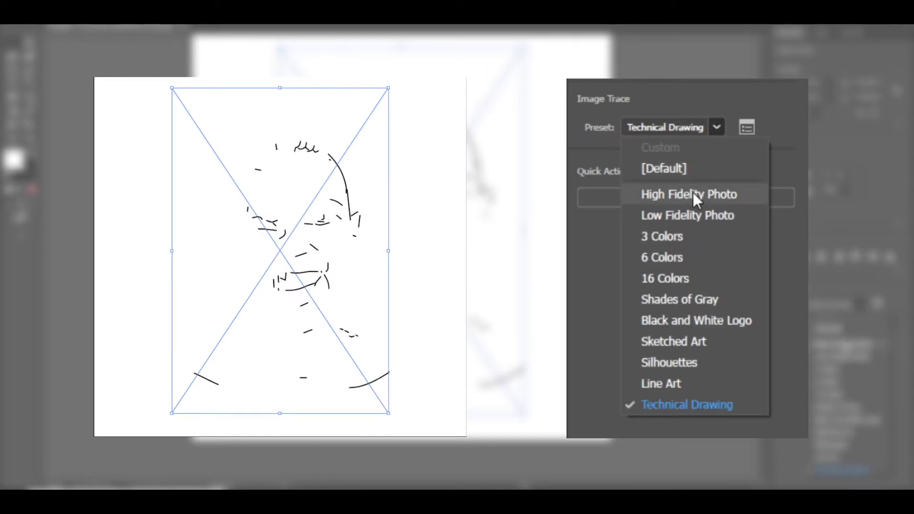
left_click(684, 237)
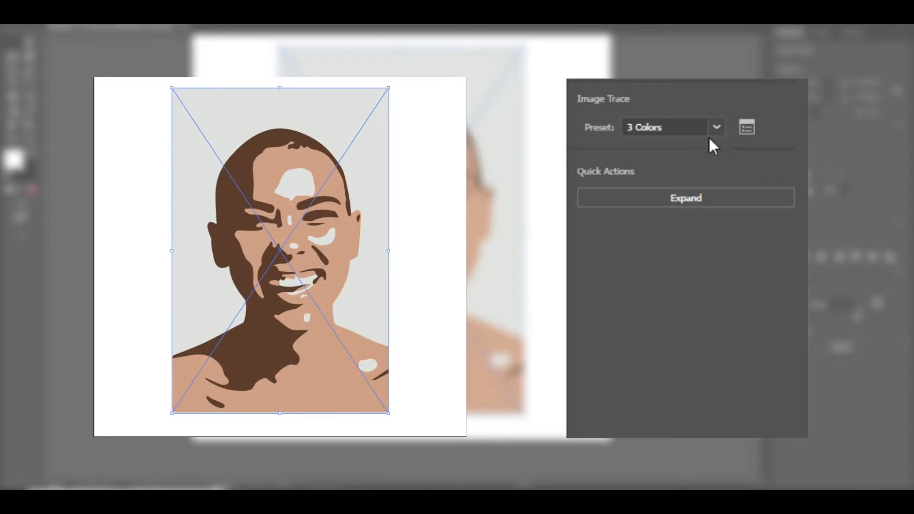
left_click(717, 128)
left_click(666, 279)
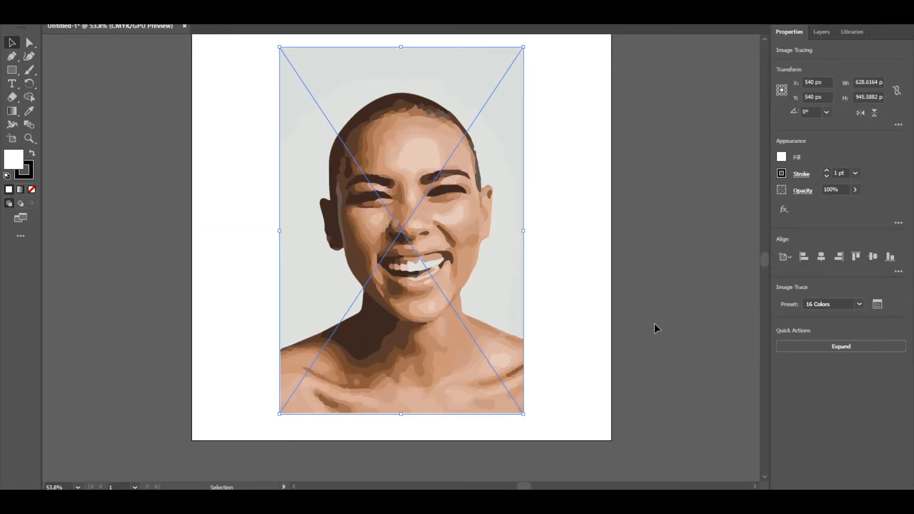
- Expand the 16 Colors trace into paths and ungroup them
left_click(825, 350)
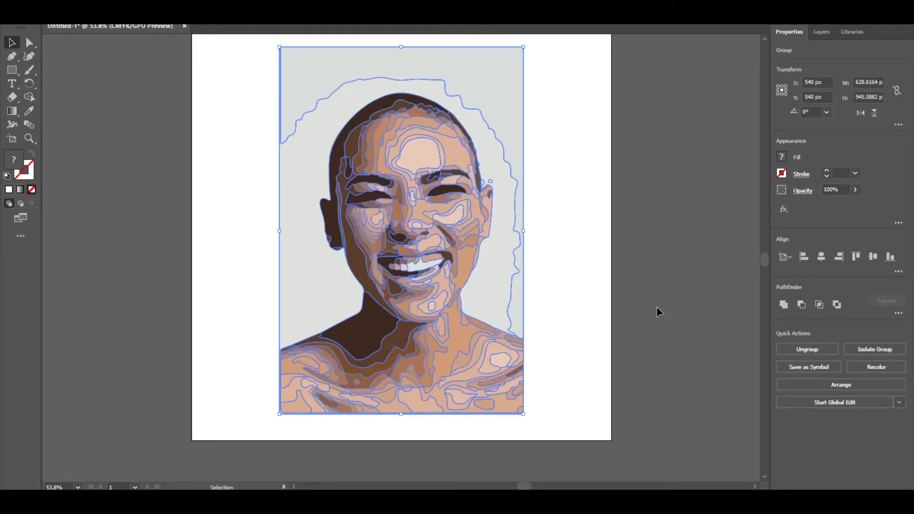
left_click(799, 348)
left_click(576, 274)
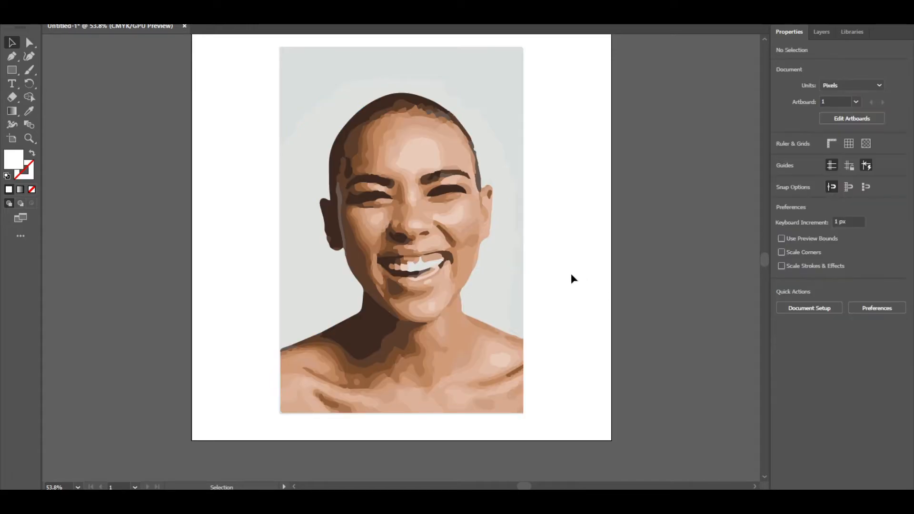
- Delete the gray background compound path behind the portrait
double_click(482, 286)
left_click(481, 283)
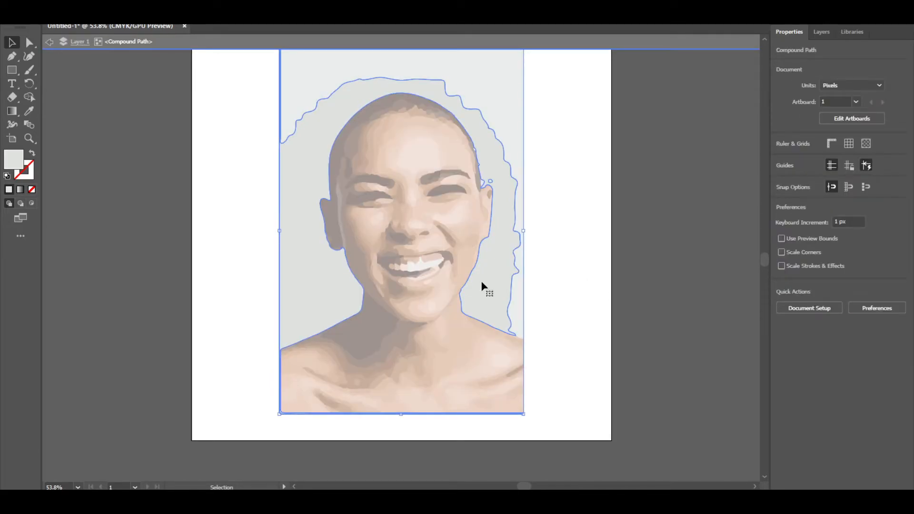
key("Delete")
- Delete the remaining light background fragments and stray points around the head
double_click(539, 291)
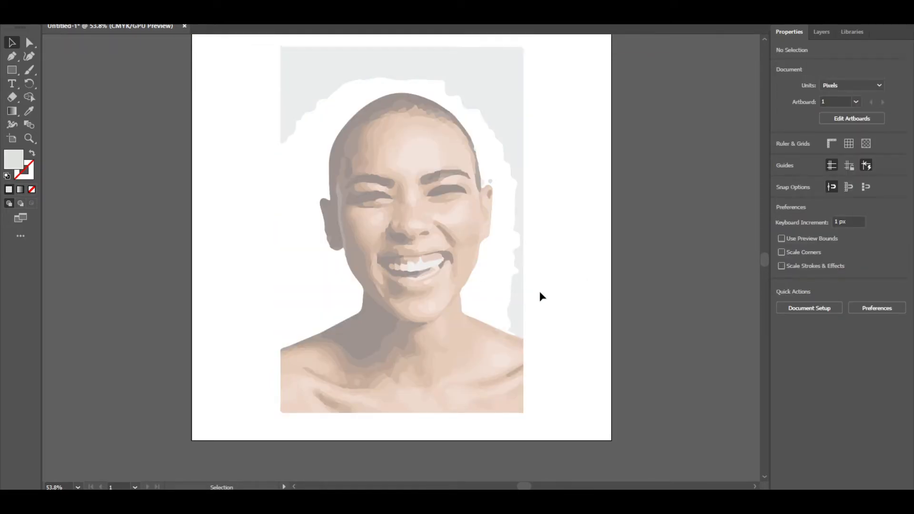
left_click(518, 295)
key("Delete")
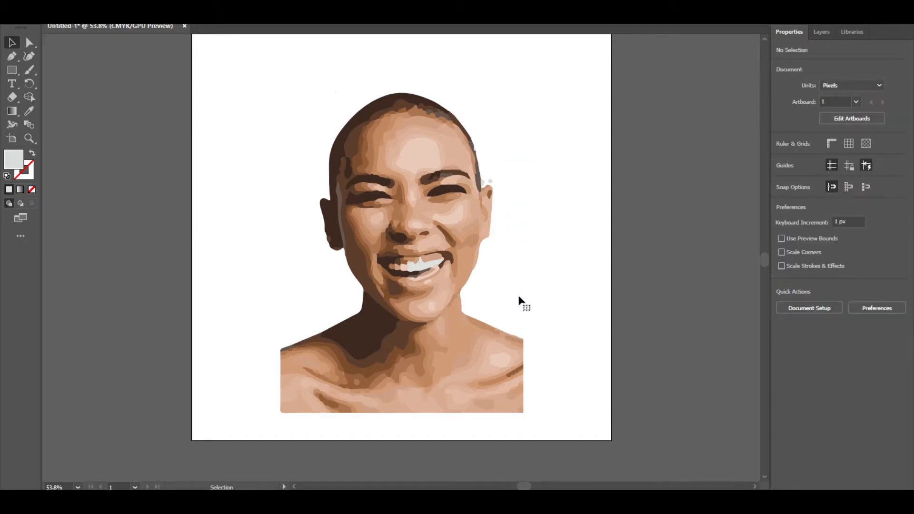
left_click(483, 189)
key("Delete")
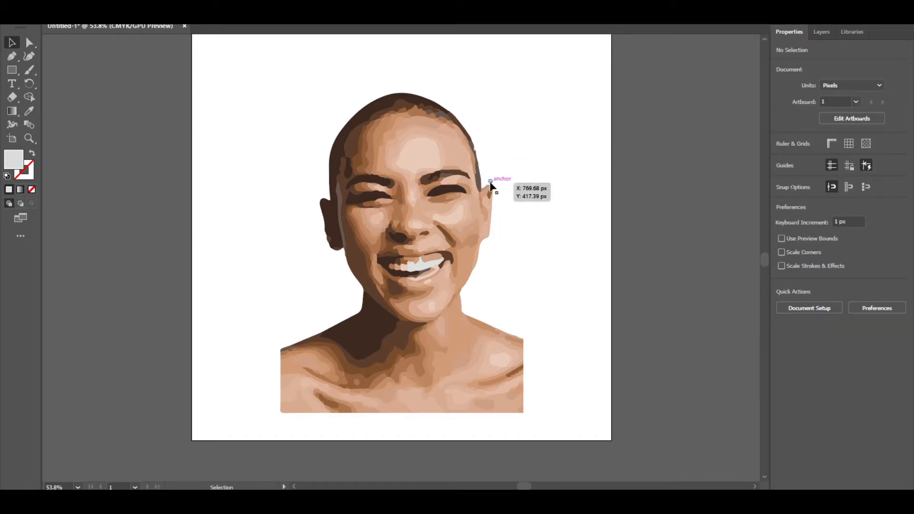
left_click(492, 186)
key("Delete")
- Scale the selected portrait paths down and move them off the artboard to the left
left_click(495, 334)
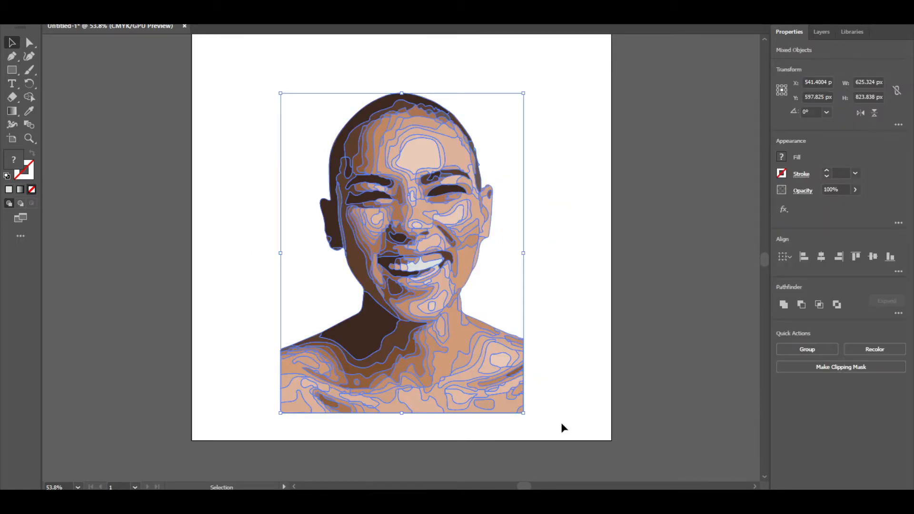
left_click_drag(523, 413, 319, 236)
left_click(510, 296)
scroll(509, 295, "up", 2)
left_click_drag(346, 278, 115, 220)
- Bring the placed cartoon character image down onto the artboard
left_click(396, 276)
scroll(395, 277, "down", 5)
scroll(395, 277, "up", 6)
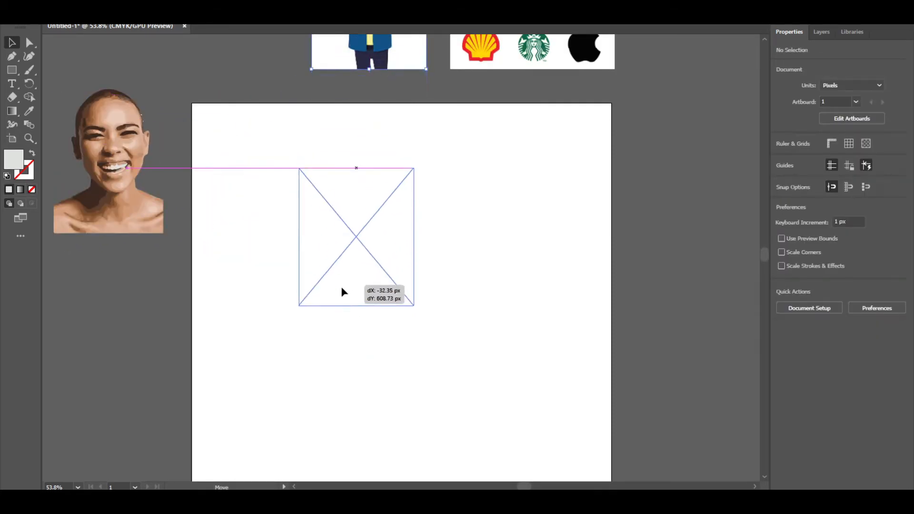
left_click_drag(343, 282, 340, 295)
scroll(332, 293, "down", 3)
scroll(351, 233, "up", 1)
left_click_drag(350, 230, 344, 217)
- Enlarge the character image and center it horizontally and vertically on the artboard
left_click_drag(408, 242, 570, 387)
left_click_drag(467, 331, 448, 329)
left_click_drag(507, 384, 552, 418)
left_click_drag(473, 381, 455, 366)
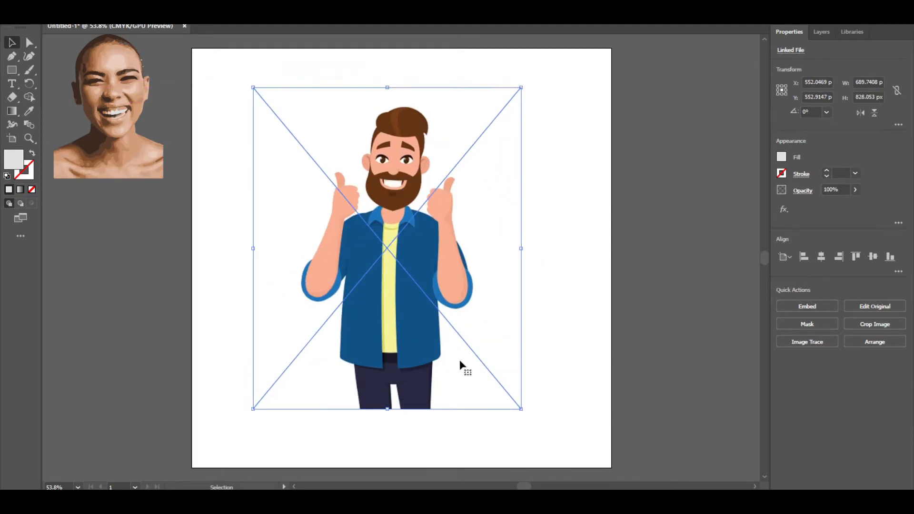
left_click(821, 257)
left_click(873, 257)
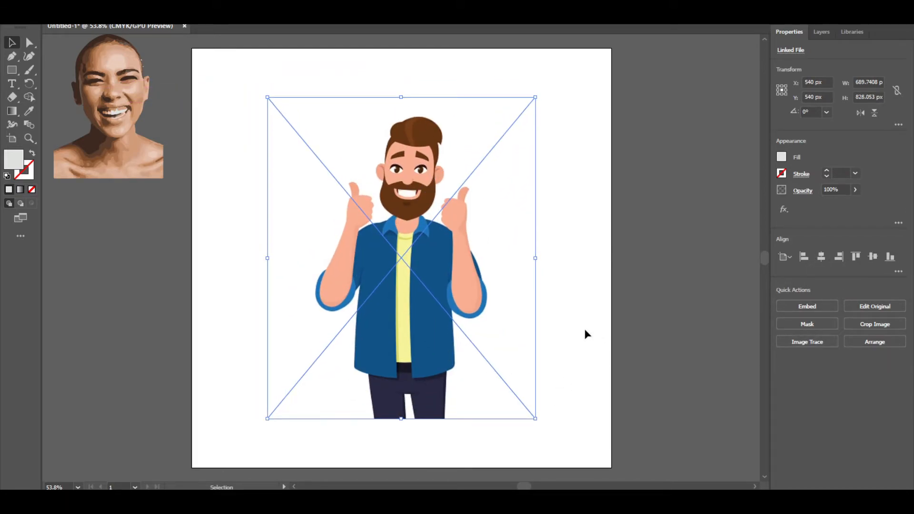
- Trace the character image with the Low Fidelity Photo preset and expand the result
left_click(808, 342)
left_click(810, 212)
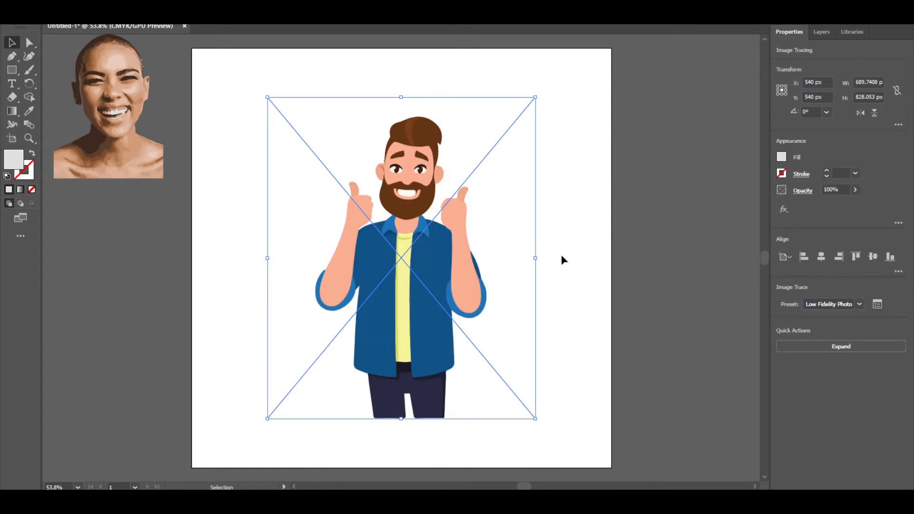
left_click(820, 353)
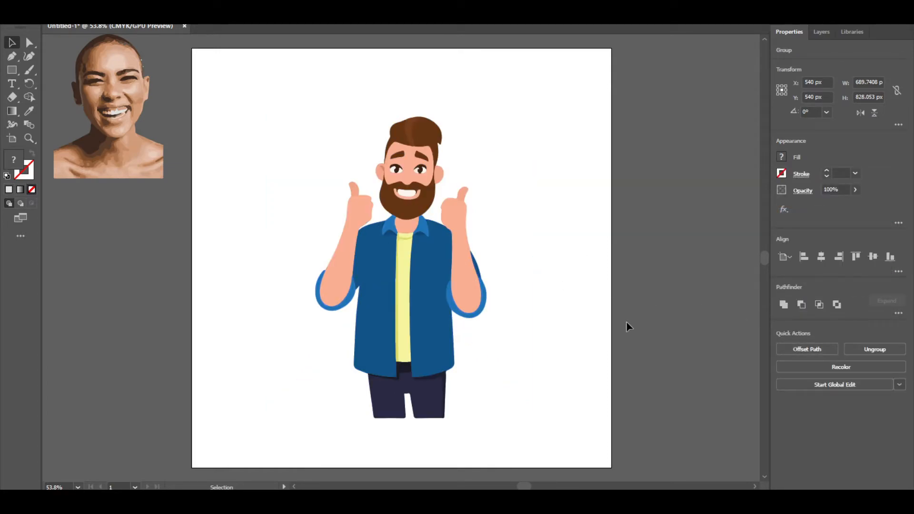
left_click(633, 339)
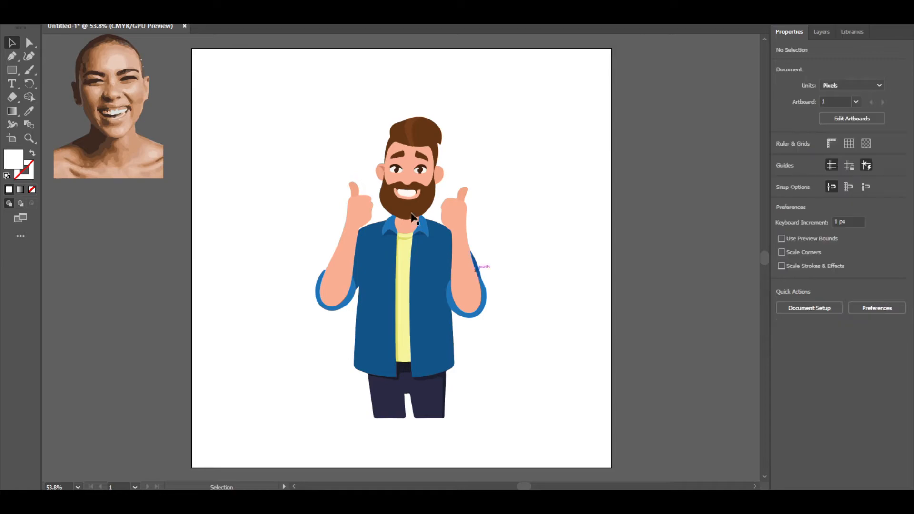
- Select the traced character, scale it down and move it off the artboard below the portrait
left_click_drag(355, 165, 593, 445)
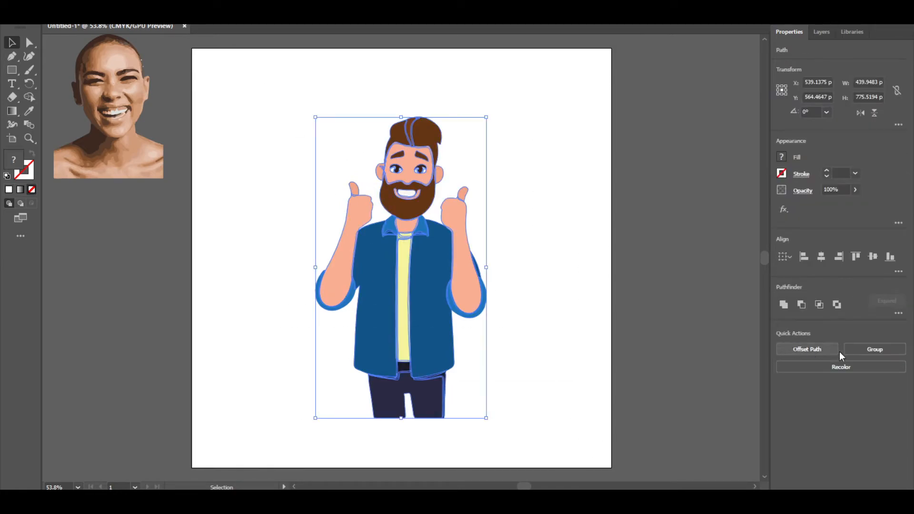
left_click_drag(489, 419, 409, 281)
left_click(425, 287)
left_click_drag(339, 262, 78, 350)
- Bring the brand logos image onto the artboard and enlarge it
scroll(345, 344, "up", 3)
left_click_drag(535, 59, 386, 248)
scroll(387, 248, "down", 3)
left_click_drag(405, 190, 378, 193)
left_click_drag(449, 217, 603, 301)
left_click_drag(522, 276, 477, 289)
left_click_drag(551, 316, 605, 344)
- Center the logos image horizontally and vertically on the artboard and keep it selected
scroll(484, 380, "down", 3)
mouse_move(534, 318)
left_mouse_down()
mouse_move(521, 333)
mouse_move(535, 322)
left_mouse_up()
left_click(821, 256)
left_click(873, 257)
left_click(575, 375)
scroll(574, 379, "up", 1)
left_click(571, 329)
- Trace the logos image with the Low Fidelity Photo preset
left_click(807, 341)
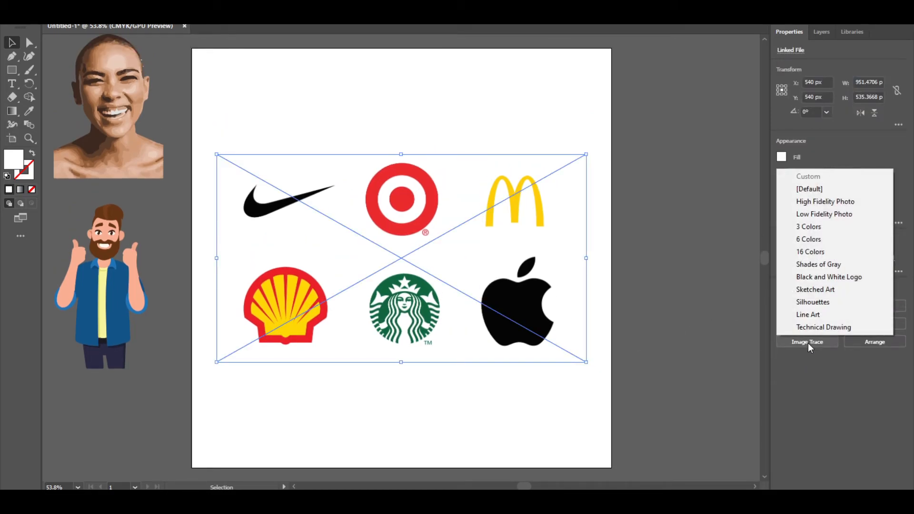
left_click(836, 212)
left_click(532, 268)
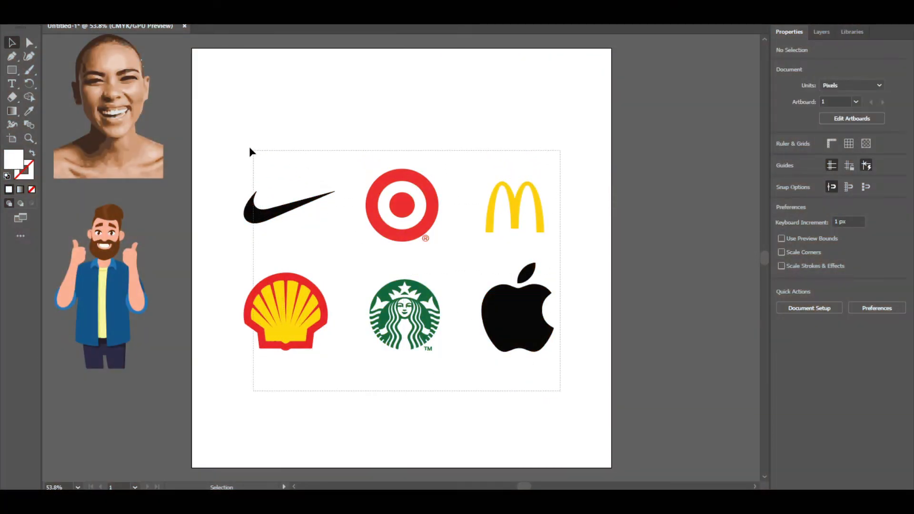
- Move the traced logos toward the bottom of the artboard and select them as a group
left_click(523, 316)
left_click_drag(521, 324, 522, 424)
left_click(580, 353)
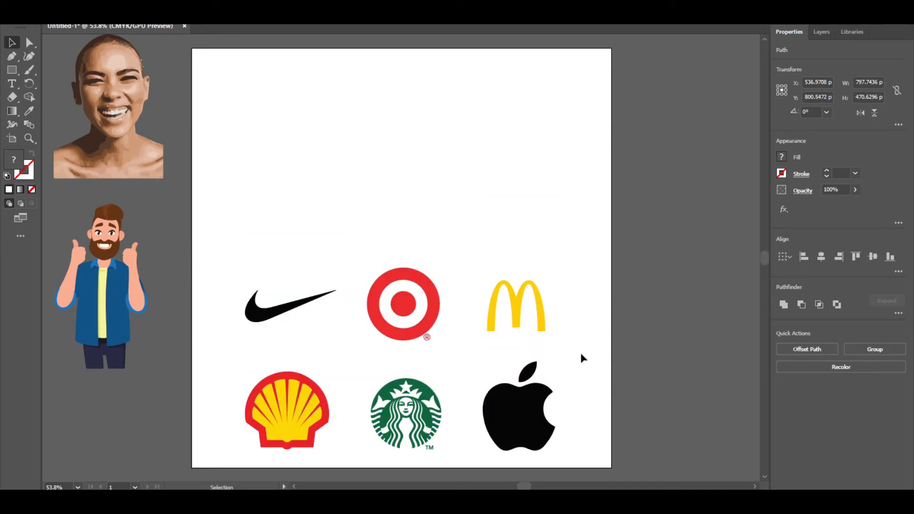
left_click_drag(208, 446, 209, 445)
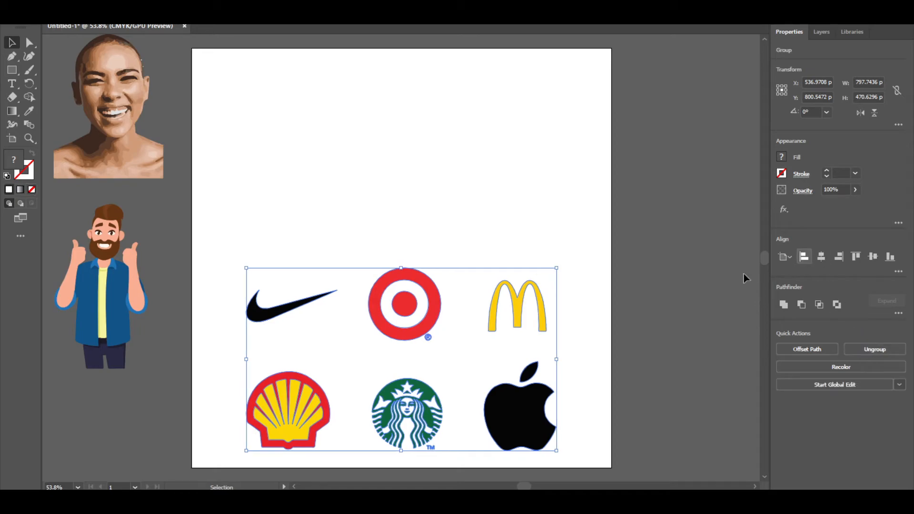
- Place the enlarged portrait at the artboard's top left and move the character toward the top right
left_click(391, 236)
left_click_drag(106, 166, 273, 193)
left_click_drag(330, 208, 374, 257)
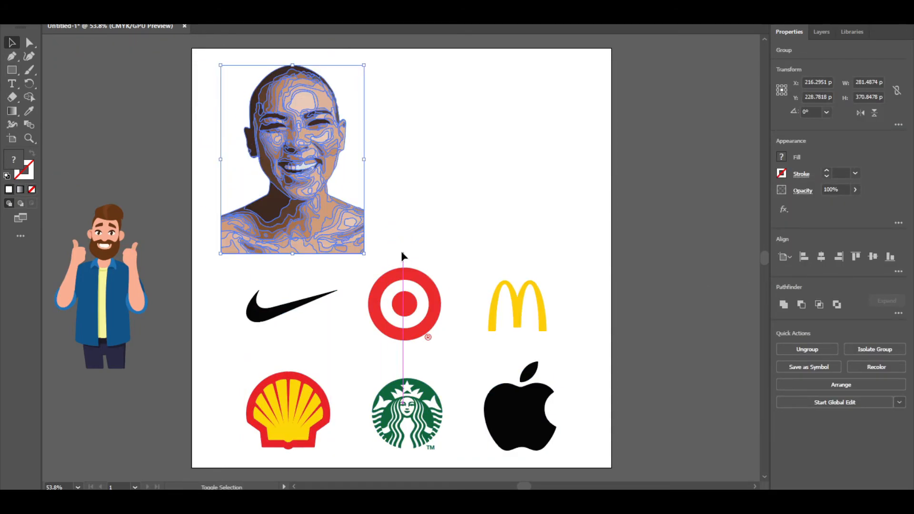
left_click_drag(323, 200, 315, 205)
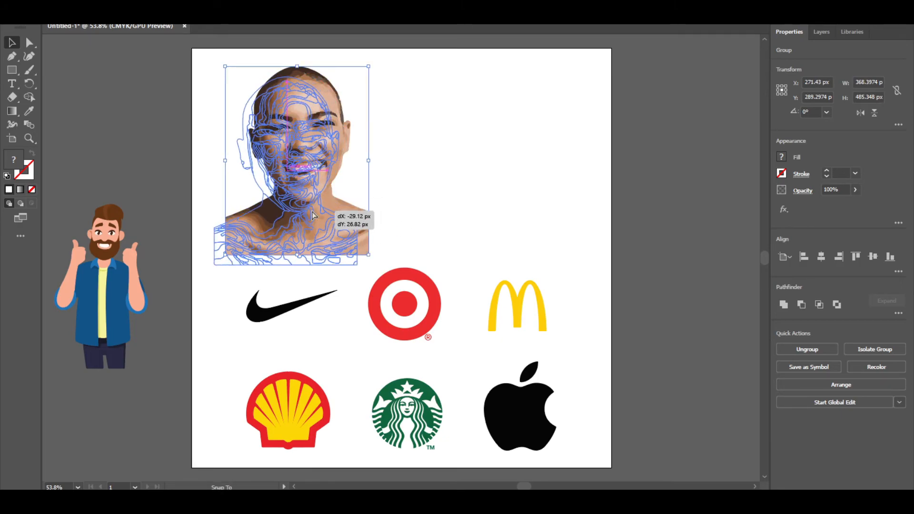
left_click(393, 191)
left_click_drag(132, 277, 503, 160)
left_click_drag(534, 257, 546, 275)
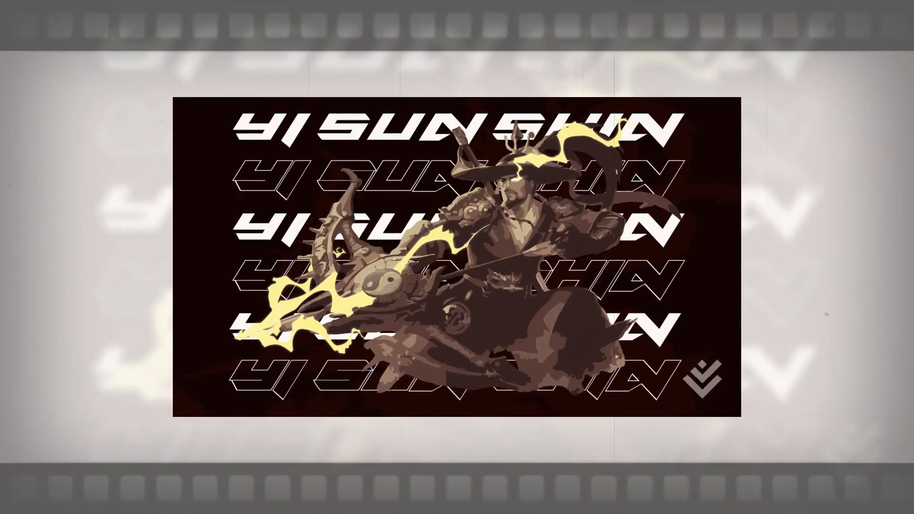